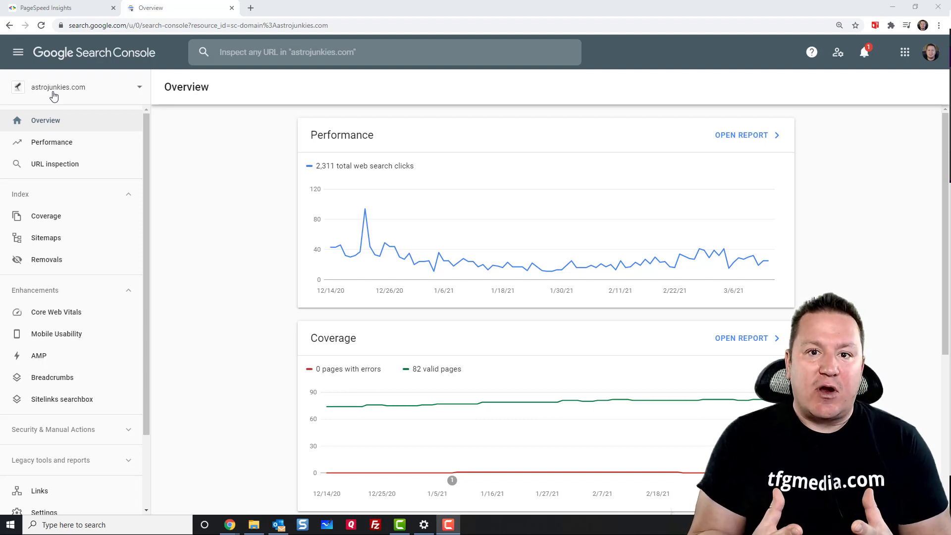
Open the Core Web Vitals report for astrojunkies.com, review the mobile and desktop charts, and open the desktop report
{"action": "left_click", "coordinate": [72, 316]}
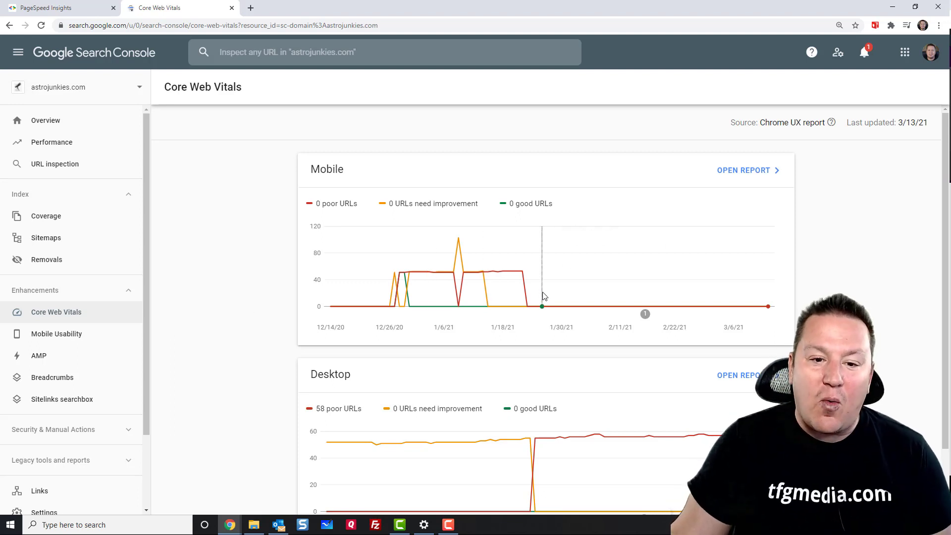
{"action": "mouse_move", "coordinate": [550, 297]}
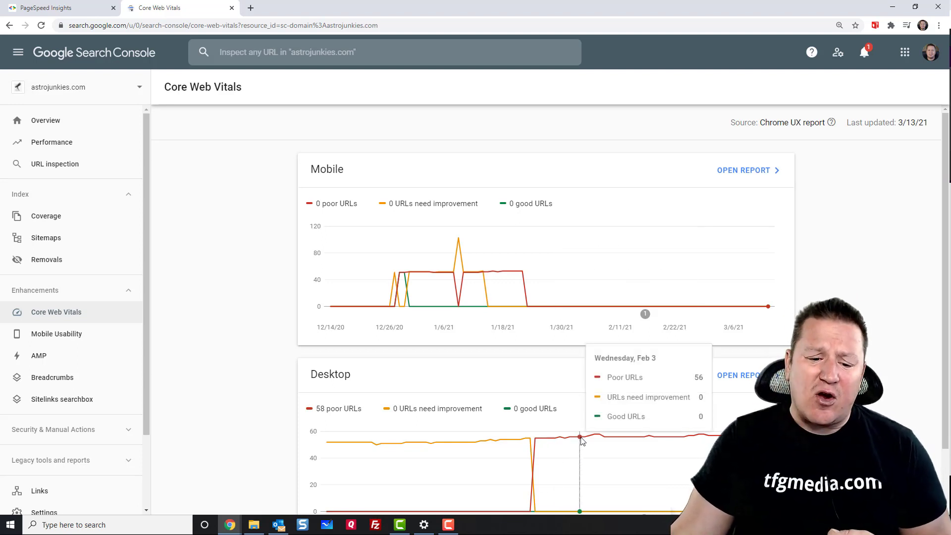
{"action": "scroll", "coordinate": [579, 439], "scroll_direction": "down", "scroll_amount": 1}
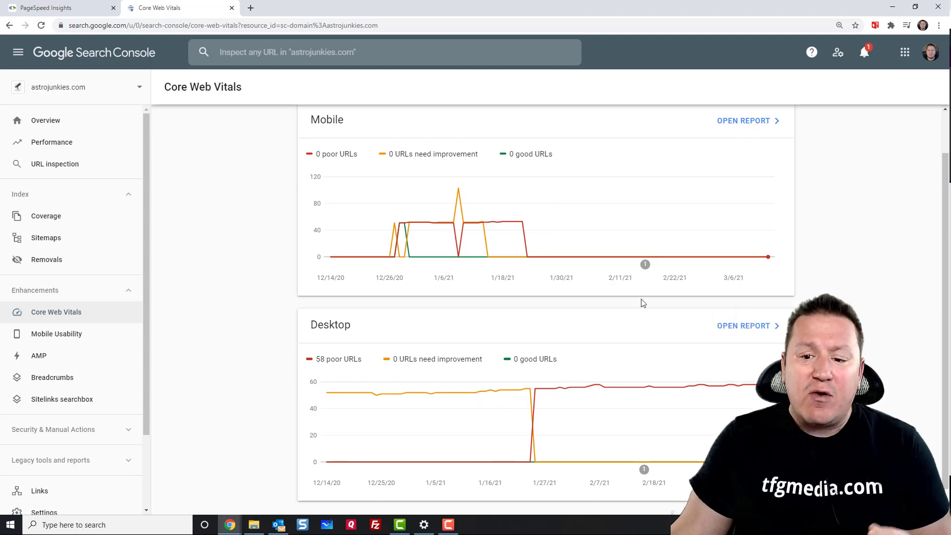
{"action": "scroll", "coordinate": [613, 379], "scroll_direction": "down", "scroll_amount": 1}
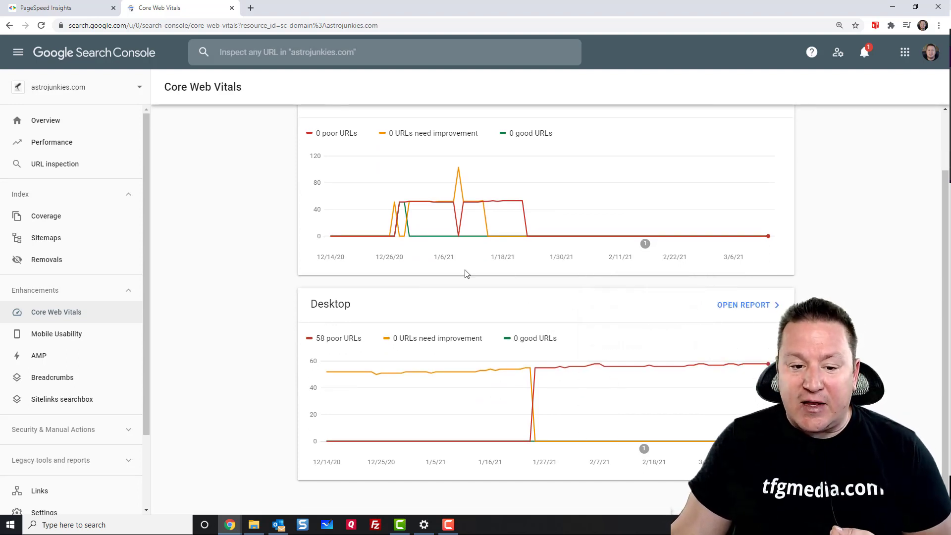
{"action": "scroll", "coordinate": [435, 365], "scroll_direction": "up", "scroll_amount": 1}
{"action": "left_click", "coordinate": [765, 358]}
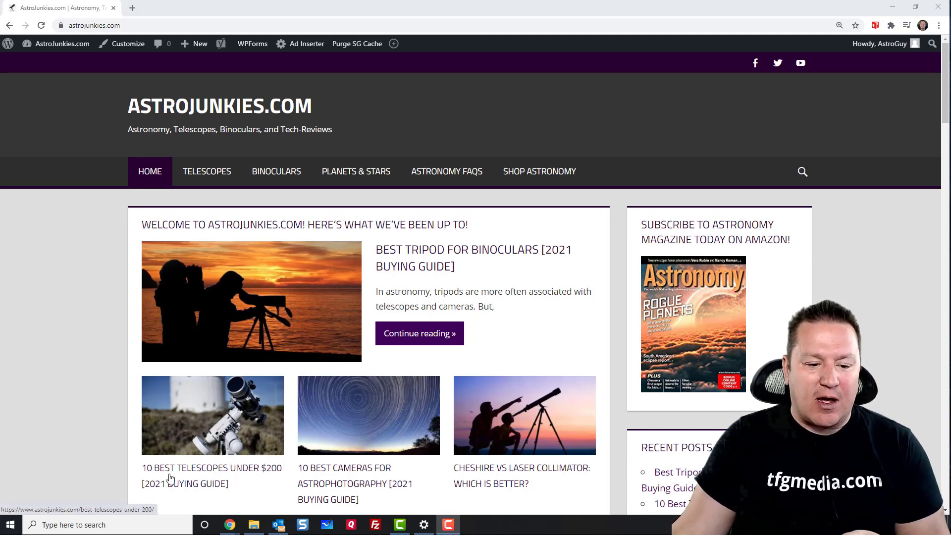
Open the article "10 Best Telescopes Under $200 [2021 Buying Guide]" and look through its images, product entries and pricing buttons
{"action": "left_click", "coordinate": [241, 472]}
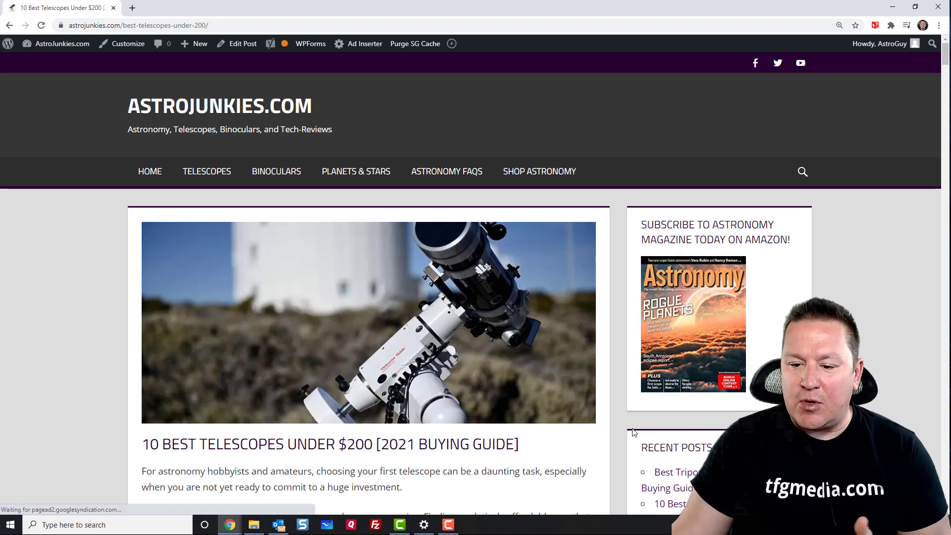
{"action": "scroll", "coordinate": [609, 376], "scroll_direction": "down", "scroll_amount": 5}
{"action": "scroll", "coordinate": [592, 331], "scroll_direction": "up", "scroll_amount": 3}
{"action": "scroll", "coordinate": [484, 376], "scroll_direction": "down", "scroll_amount": 3}
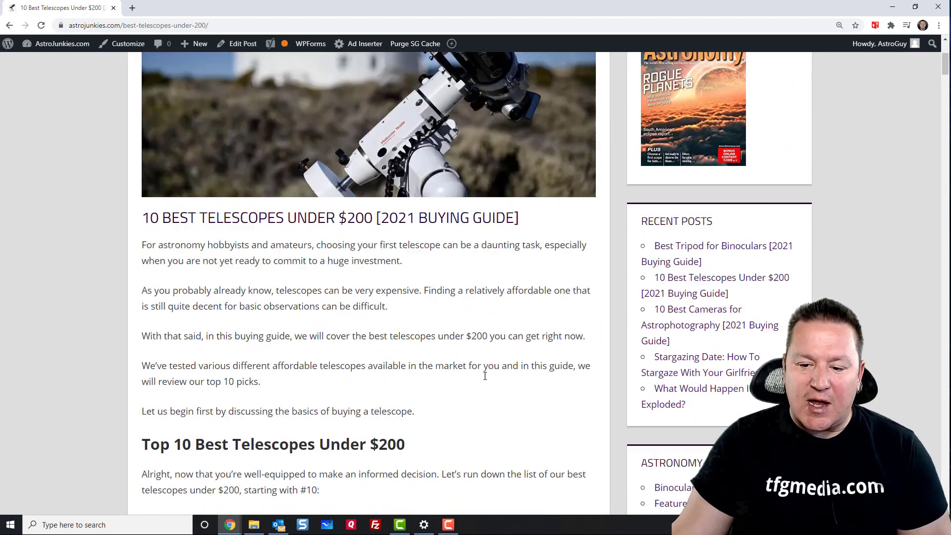
{"action": "scroll", "coordinate": [485, 376], "scroll_direction": "down", "scroll_amount": 4}
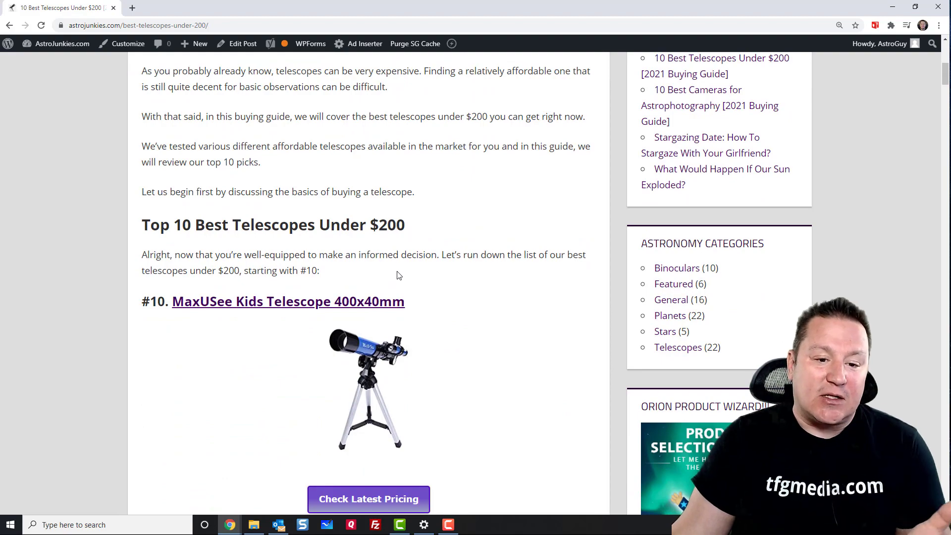
{"action": "scroll", "coordinate": [465, 363], "scroll_direction": "down", "scroll_amount": 3}
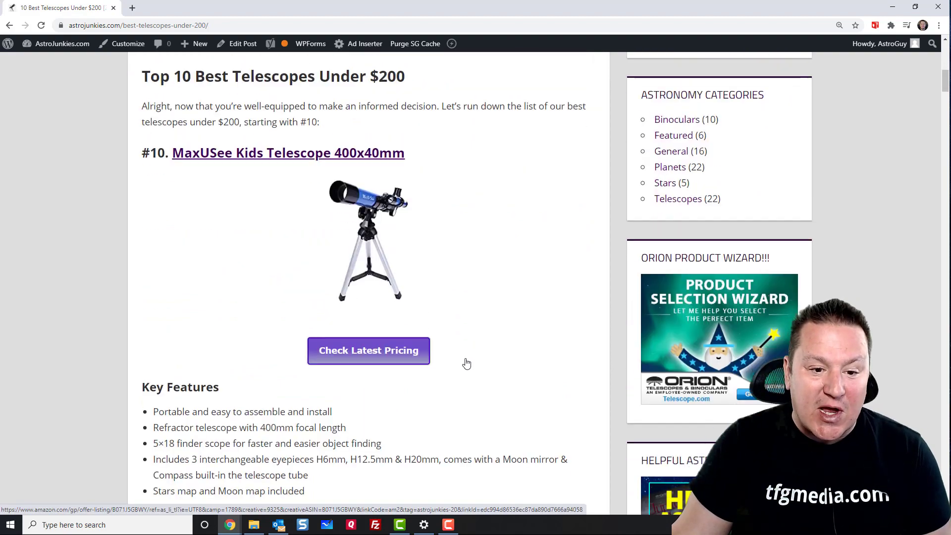
{"action": "scroll", "coordinate": [465, 364], "scroll_direction": "down", "scroll_amount": 18}
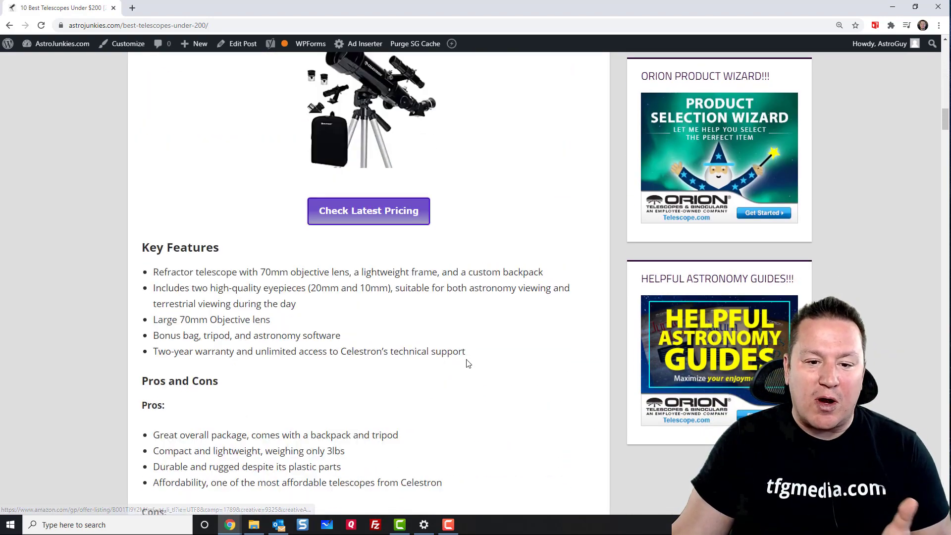
{"action": "scroll", "coordinate": [468, 364], "scroll_direction": "down", "scroll_amount": 4}
{"action": "scroll", "coordinate": [468, 363], "scroll_direction": "up", "scroll_amount": 20}
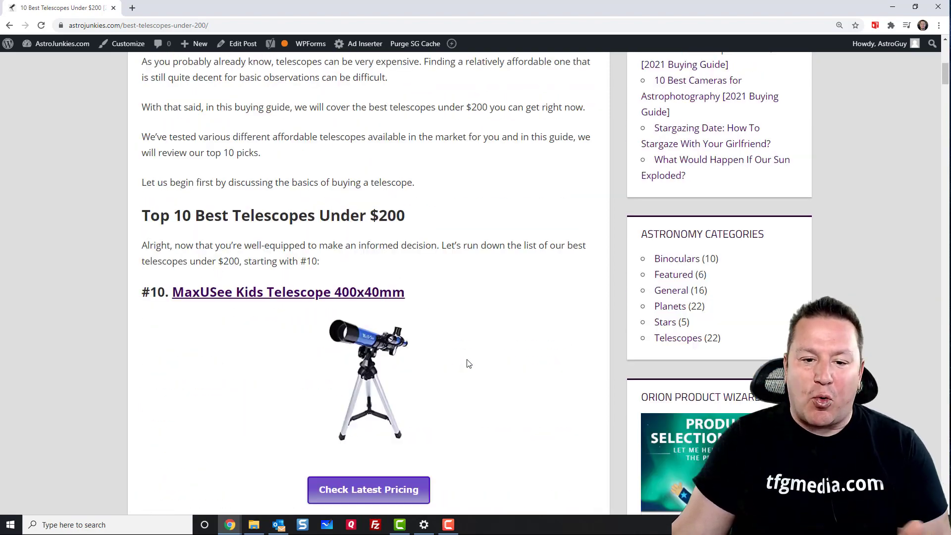
{"action": "scroll", "coordinate": [468, 363], "scroll_direction": "up", "scroll_amount": 9}
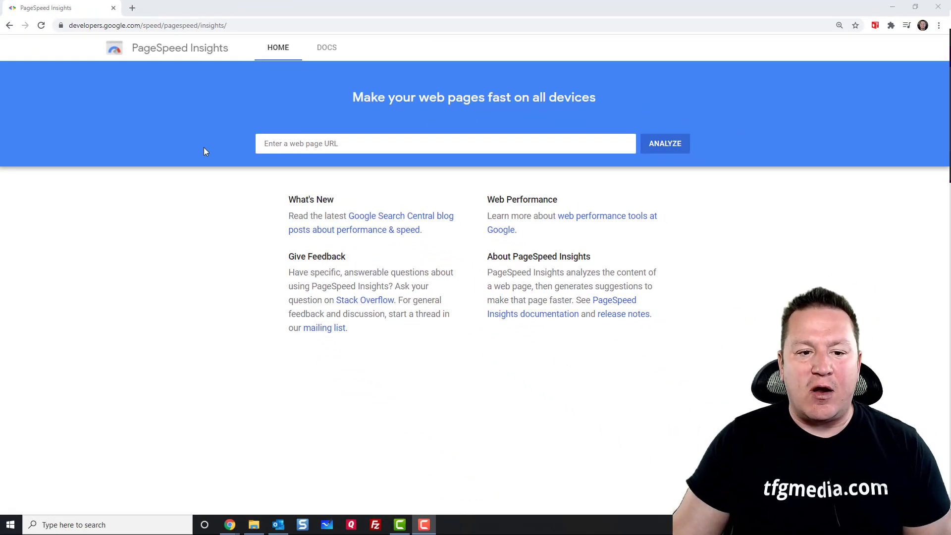
{"action": "left_click", "coordinate": [290, 143]}
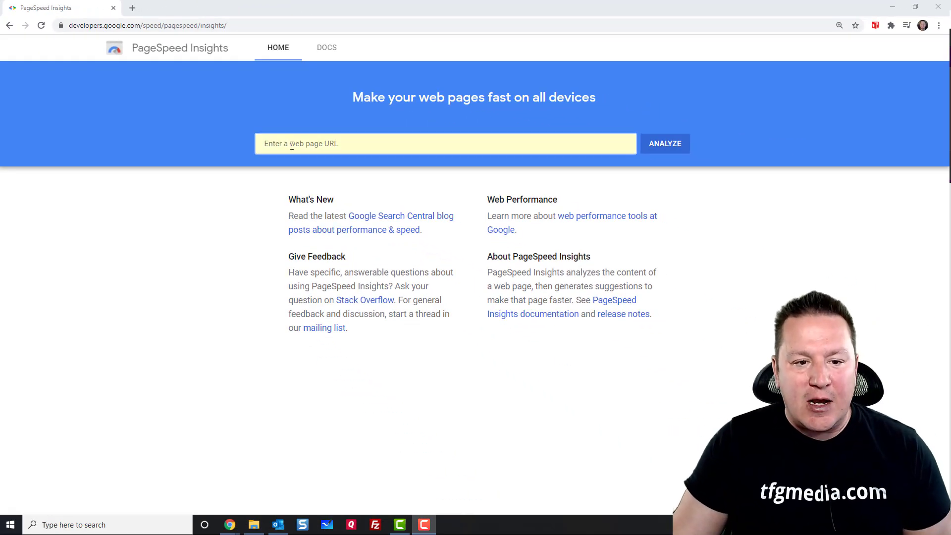
{"action": "type", "text": "https://www.astrojunkies.com/best-telescopes-under-200/"}
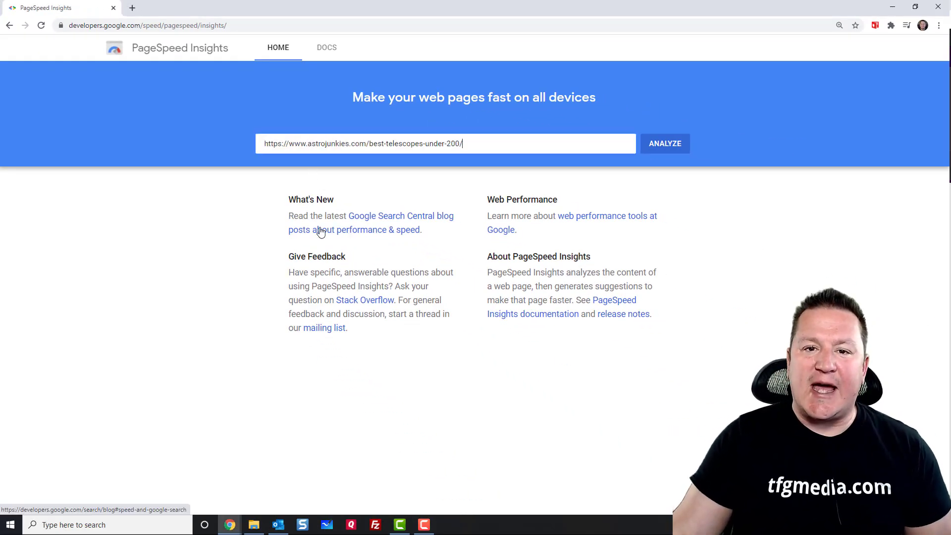
{"action": "left_click", "coordinate": [666, 144]}
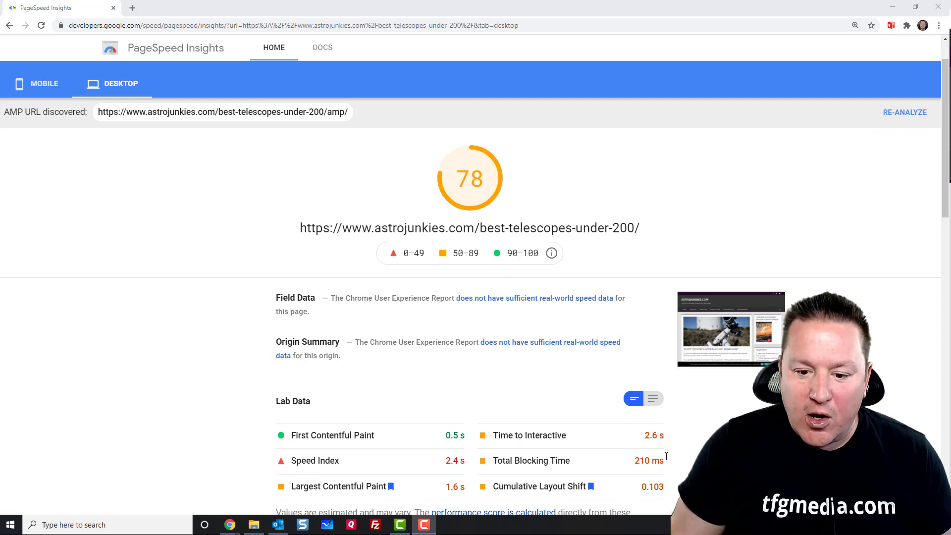
Examine the desktop Lab Data metrics, Opportunities and Diagnostics in the PageSpeed report
{"action": "scroll", "coordinate": [666, 456], "scroll_direction": "down", "scroll_amount": 2}
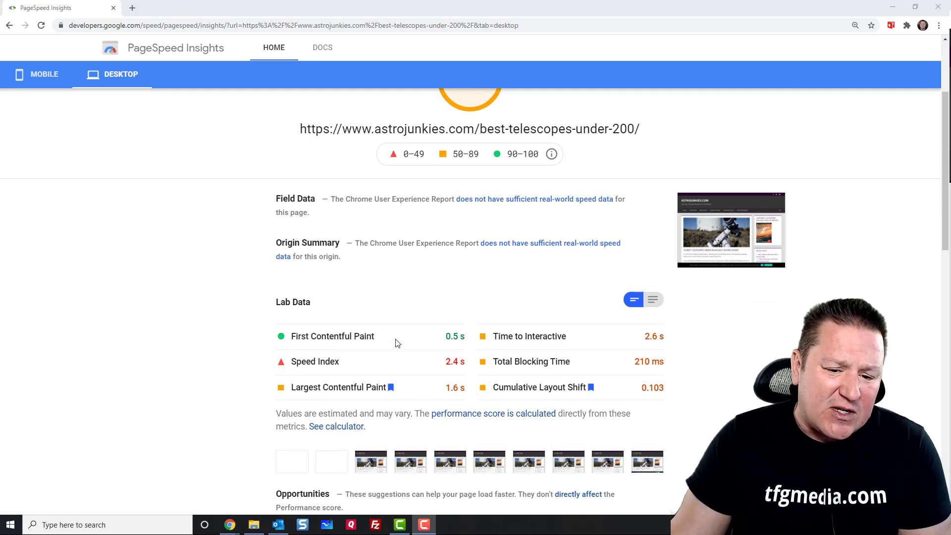
{"action": "scroll", "coordinate": [456, 361], "scroll_direction": "down", "scroll_amount": 1}
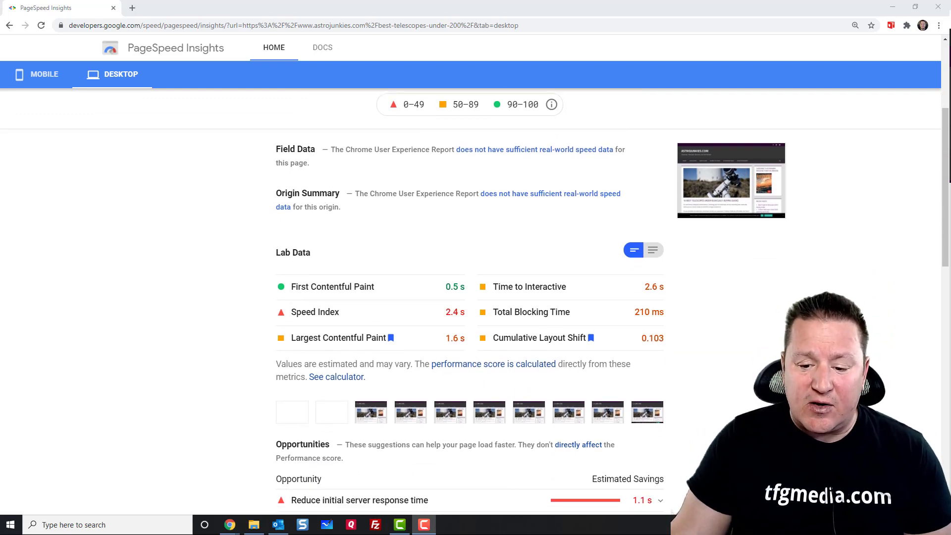
{"action": "scroll", "coordinate": [510, 435], "scroll_direction": "down", "scroll_amount": 2}
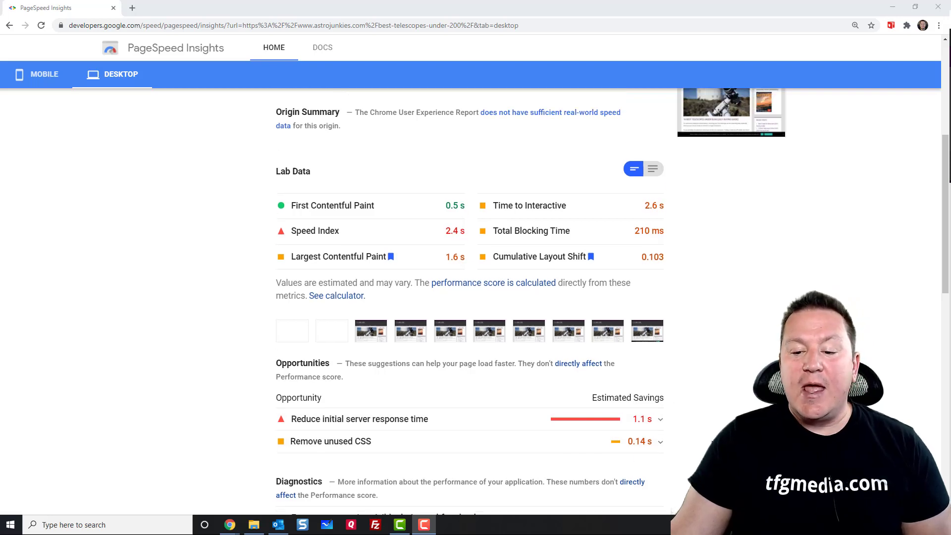
{"action": "scroll", "coordinate": [673, 403], "scroll_direction": "up", "scroll_amount": 2}
{"action": "scroll", "coordinate": [676, 457], "scroll_direction": "down", "scroll_amount": 1}
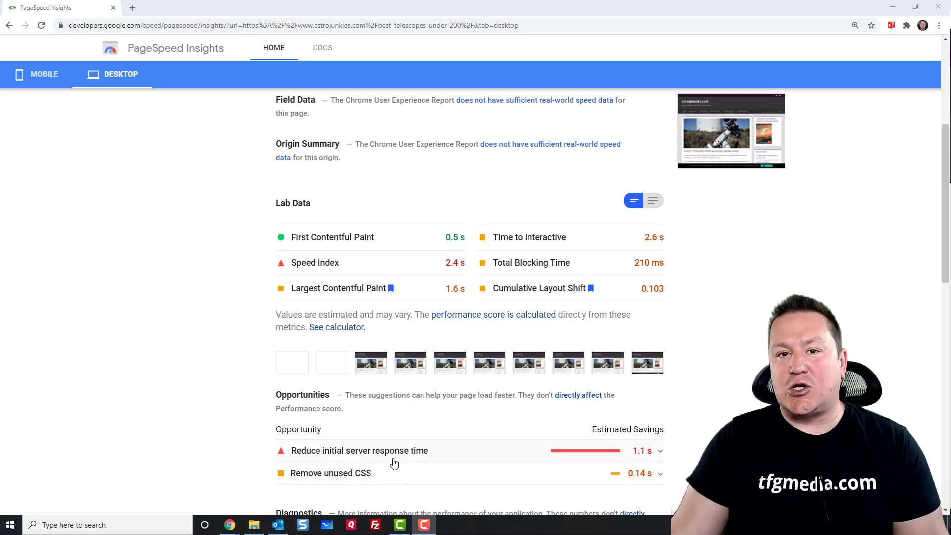
{"action": "scroll", "coordinate": [573, 460], "scroll_direction": "down", "scroll_amount": 2}
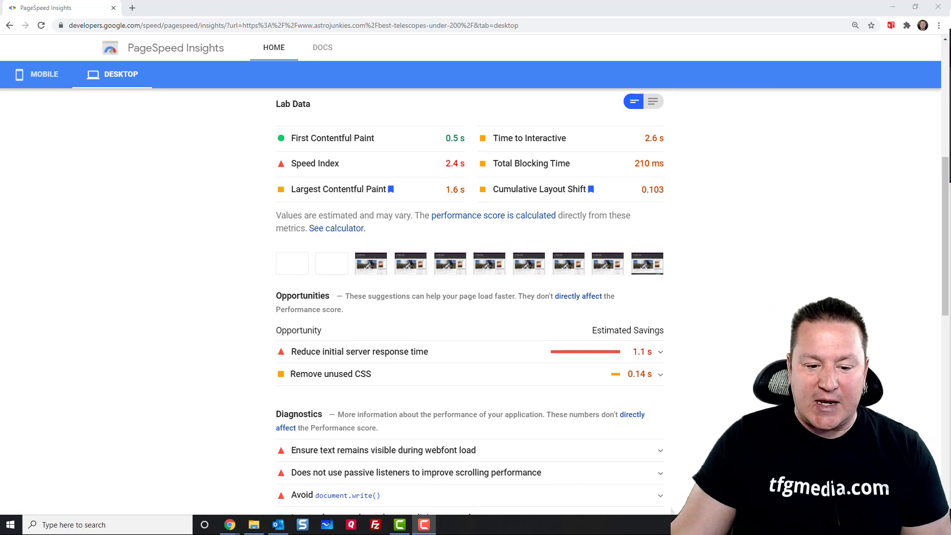
{"action": "scroll", "coordinate": [711, 398], "scroll_direction": "down", "scroll_amount": 2}
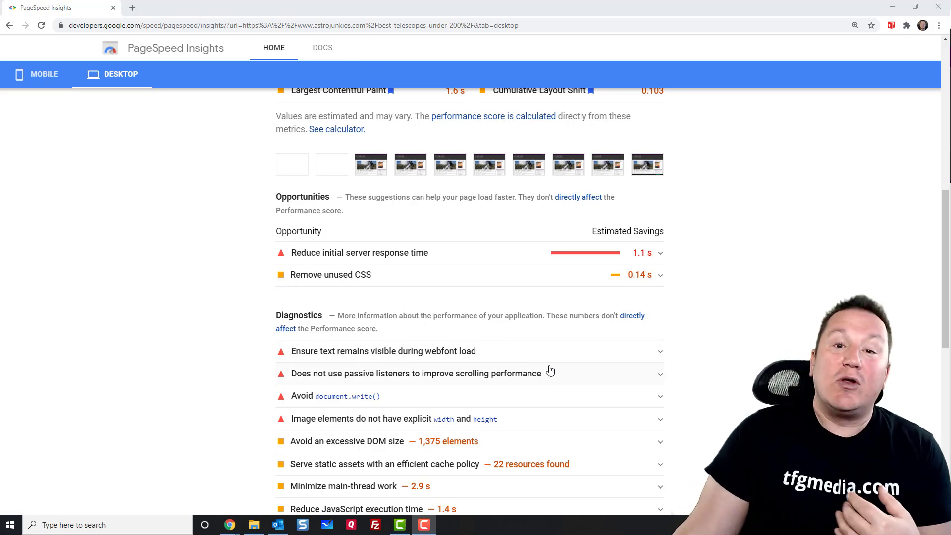
Inspect the details of the "Ensure text remains visible during webfont load" diagnostic, collapse it and return to the report's start
{"action": "left_click", "coordinate": [654, 350]}
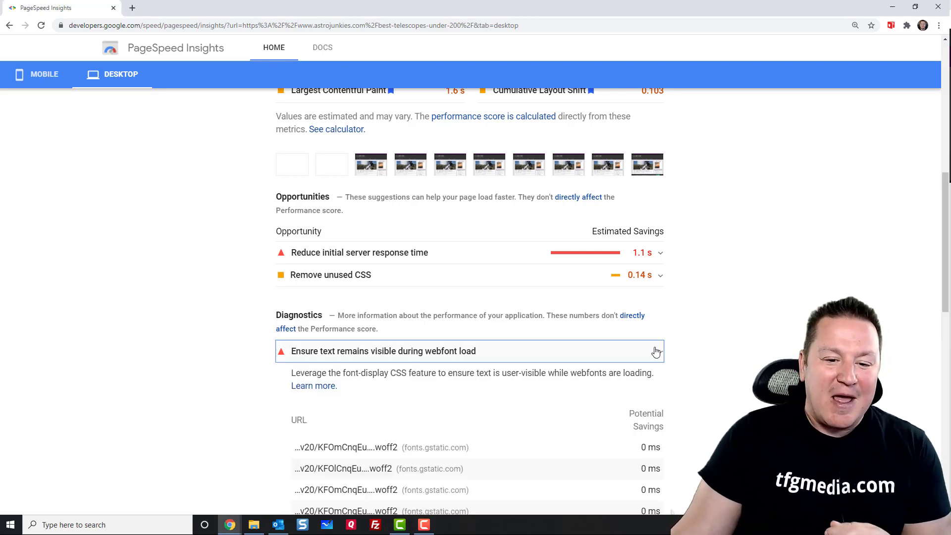
{"action": "scroll", "coordinate": [470, 449], "scroll_direction": "down", "scroll_amount": 3}
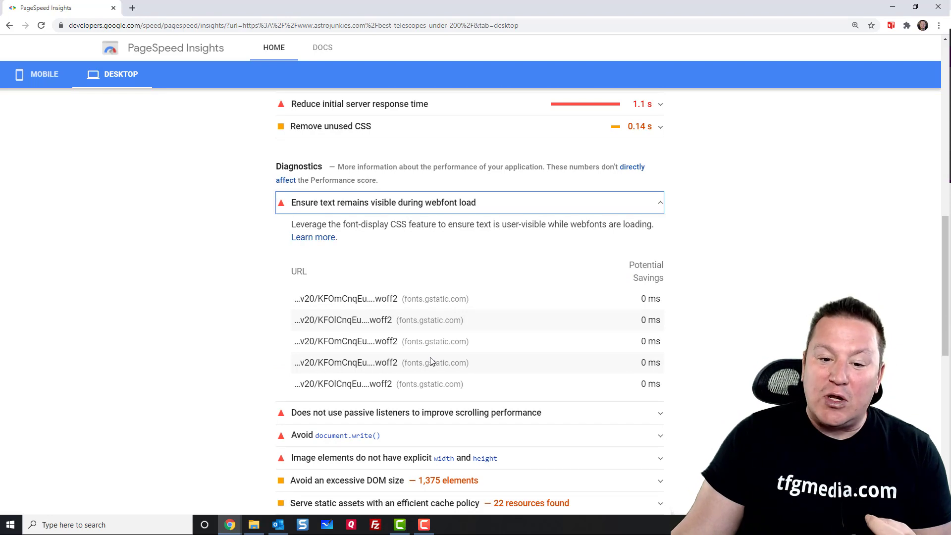
{"action": "left_click", "coordinate": [660, 209]}
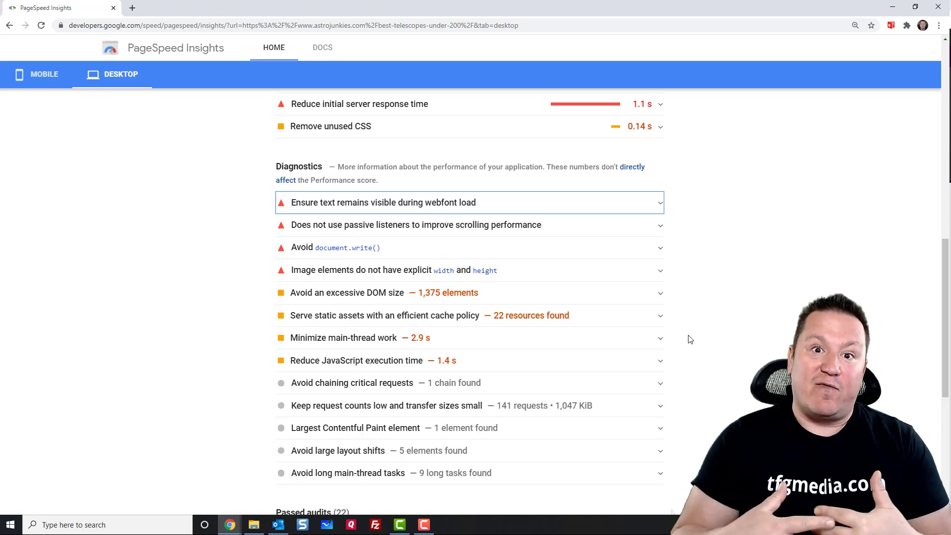
{"action": "scroll", "coordinate": [689, 339], "scroll_direction": "up", "scroll_amount": 7}
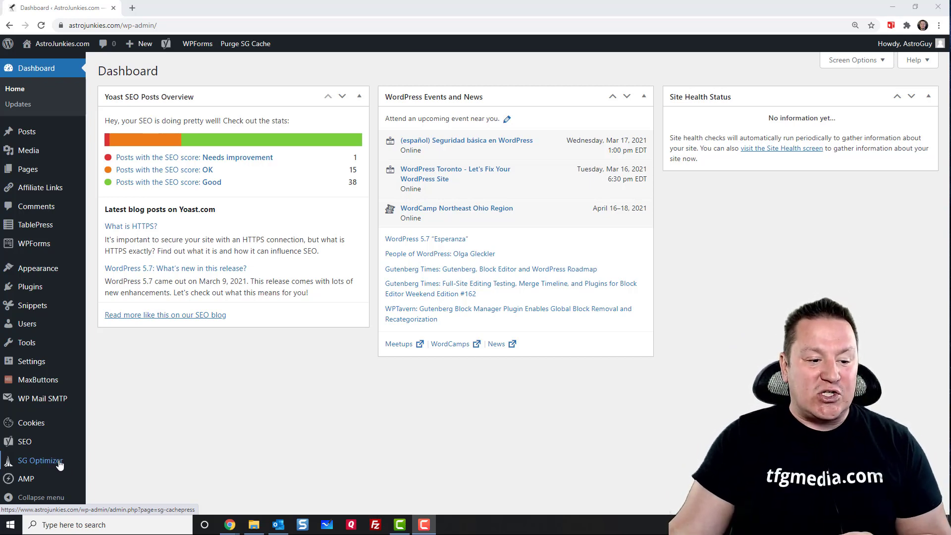
Open SG Optimizer in the WordPress admin and review its Supercacher settings, including Dynamic Caching
{"action": "left_click", "coordinate": [61, 465]}
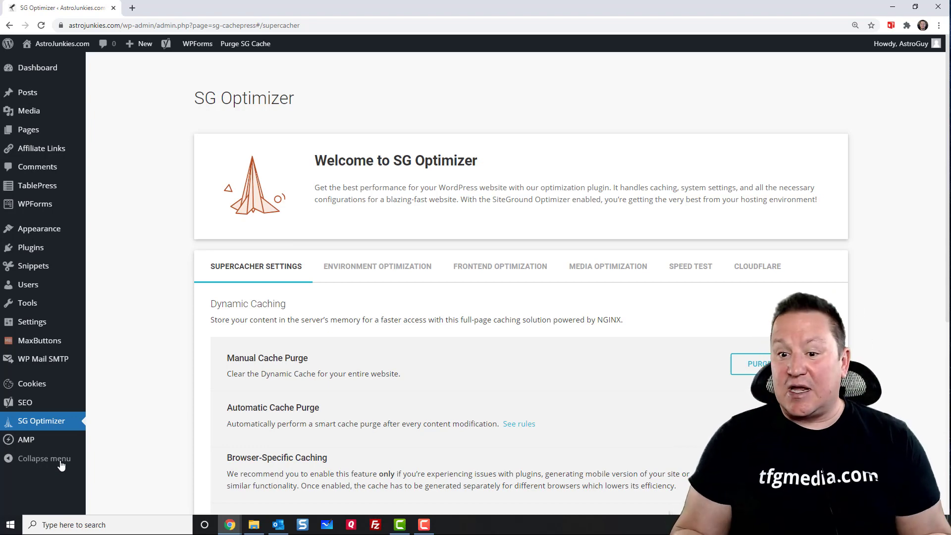
{"action": "scroll", "coordinate": [441, 444], "scroll_direction": "down", "scroll_amount": 1}
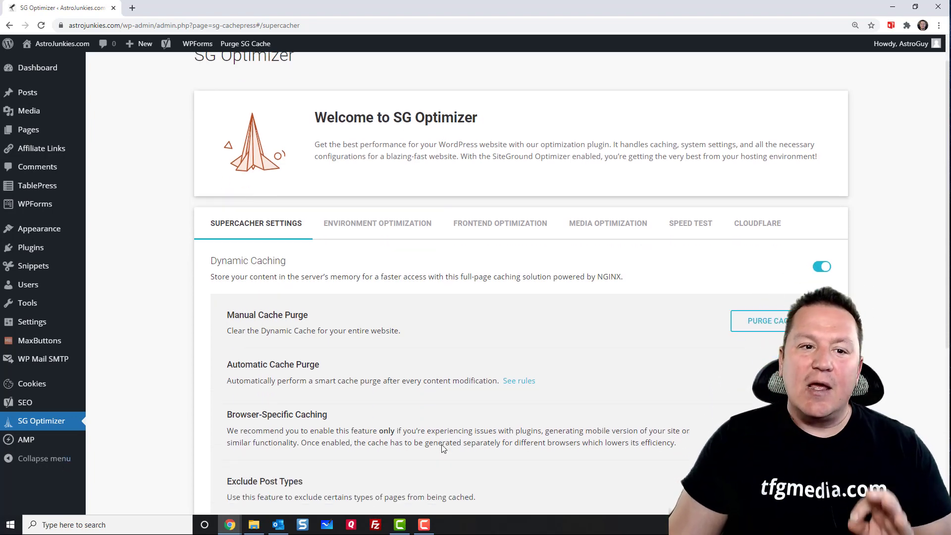
{"action": "scroll", "coordinate": [443, 448], "scroll_direction": "up", "scroll_amount": 1}
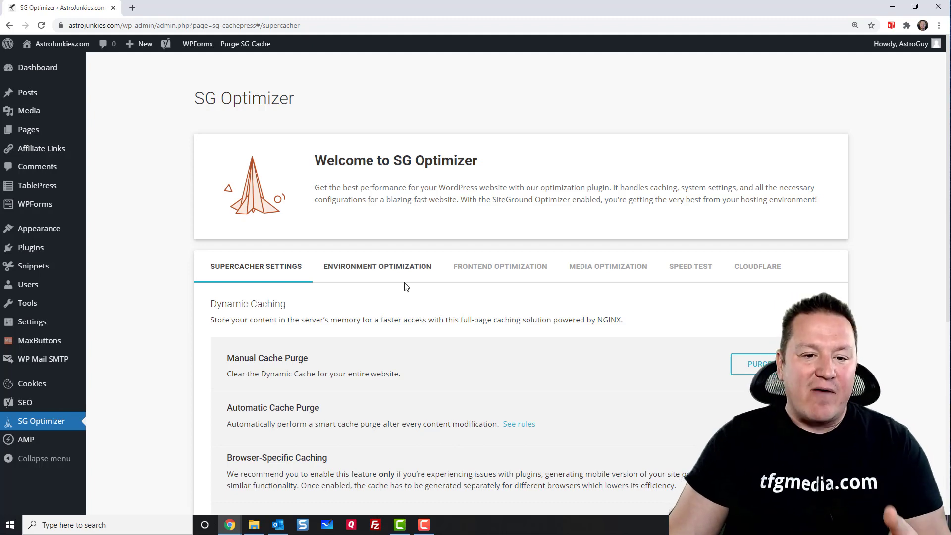
{"action": "scroll", "coordinate": [405, 287], "scroll_direction": "down", "scroll_amount": 1}
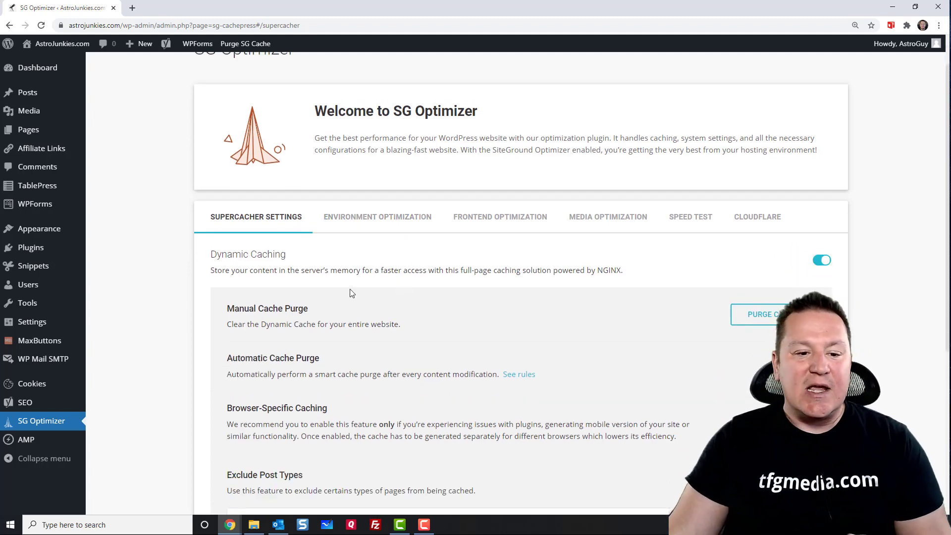
Review SG Optimizer's Environment Optimization settings, including HTTPS and WordPress Heartbeat Optimization
{"action": "left_click", "coordinate": [376, 218]}
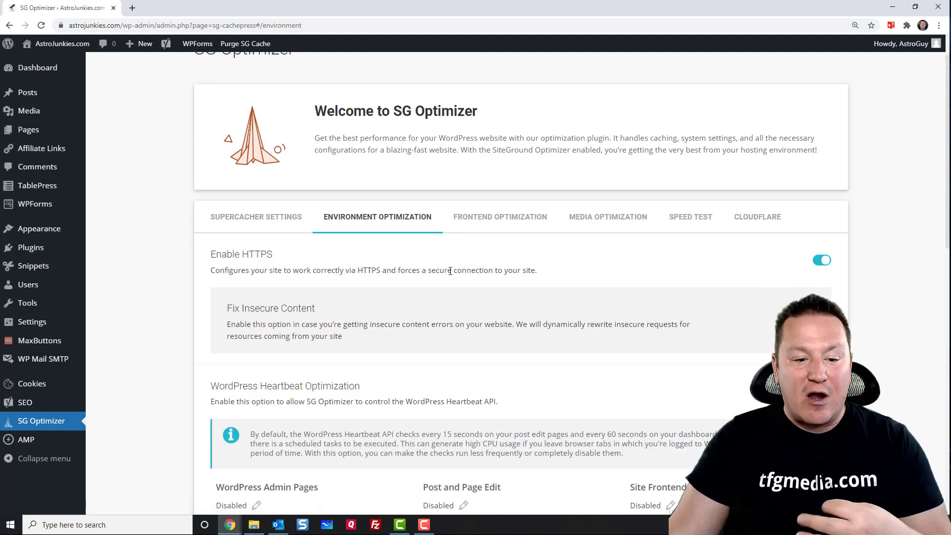
{"action": "scroll", "coordinate": [455, 270], "scroll_direction": "down", "scroll_amount": 1}
{"action": "scroll", "coordinate": [455, 270], "scroll_direction": "down", "scroll_amount": 1}
{"action": "scroll", "coordinate": [454, 272], "scroll_direction": "up", "scroll_amount": 1}
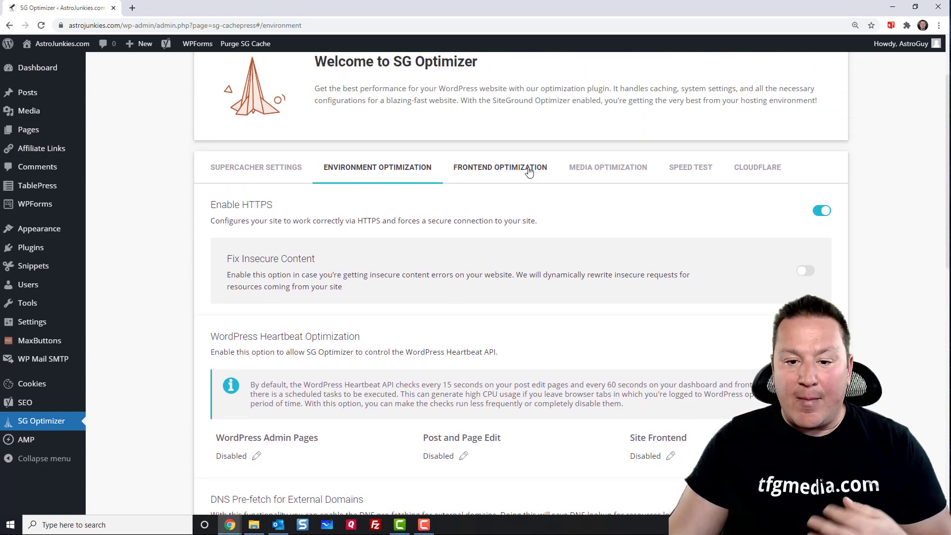
Review SG Optimizer's Frontend Optimization settings for minifying HTML, JavaScript and CSS and deferring render-blocking JS
{"action": "left_click", "coordinate": [528, 172]}
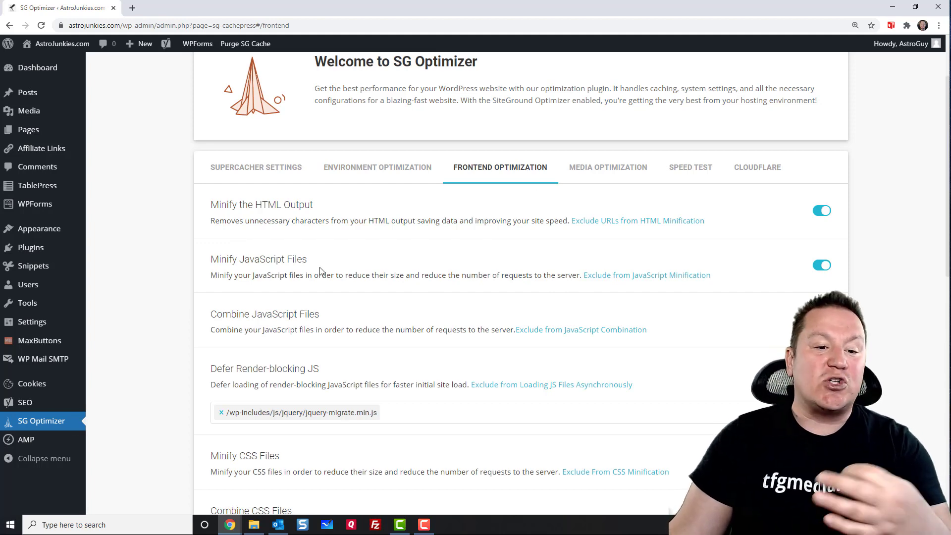
{"action": "scroll", "coordinate": [507, 328], "scroll_direction": "down", "scroll_amount": 1}
{"action": "scroll", "coordinate": [508, 328], "scroll_direction": "up", "scroll_amount": 1}
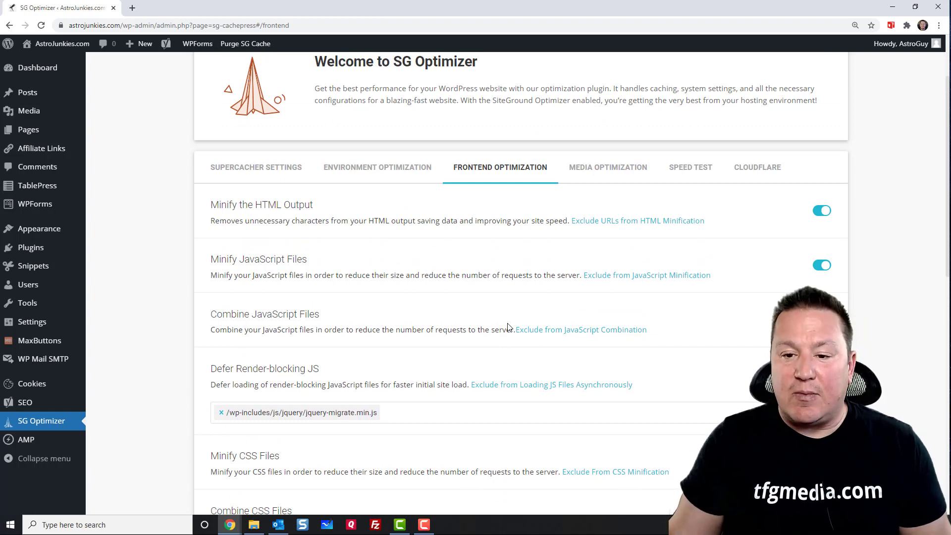
Review SG Optimizer's Media Optimization settings, including new and existing image optimization, WebP copies and the Lazy Load Media options
{"action": "left_click", "coordinate": [631, 180]}
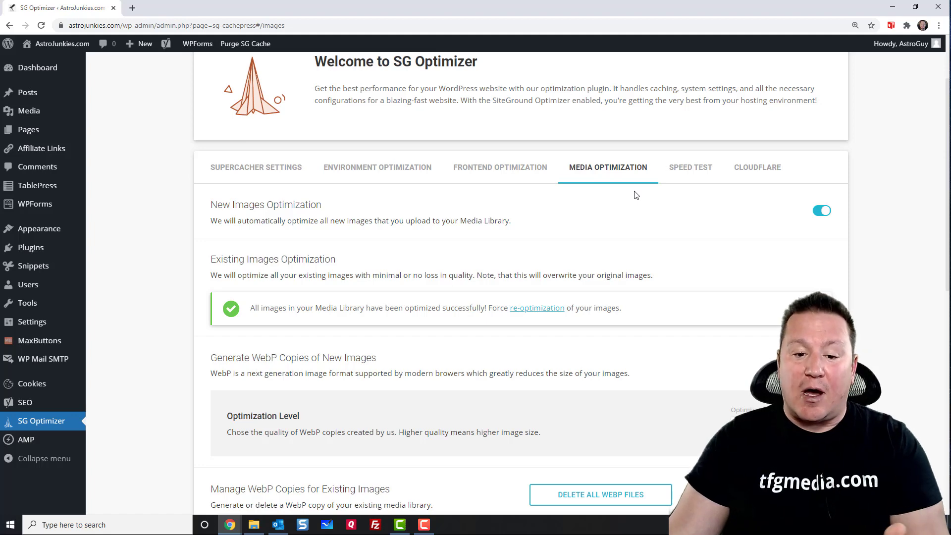
{"action": "scroll", "coordinate": [636, 195], "scroll_direction": "down", "scroll_amount": 6}
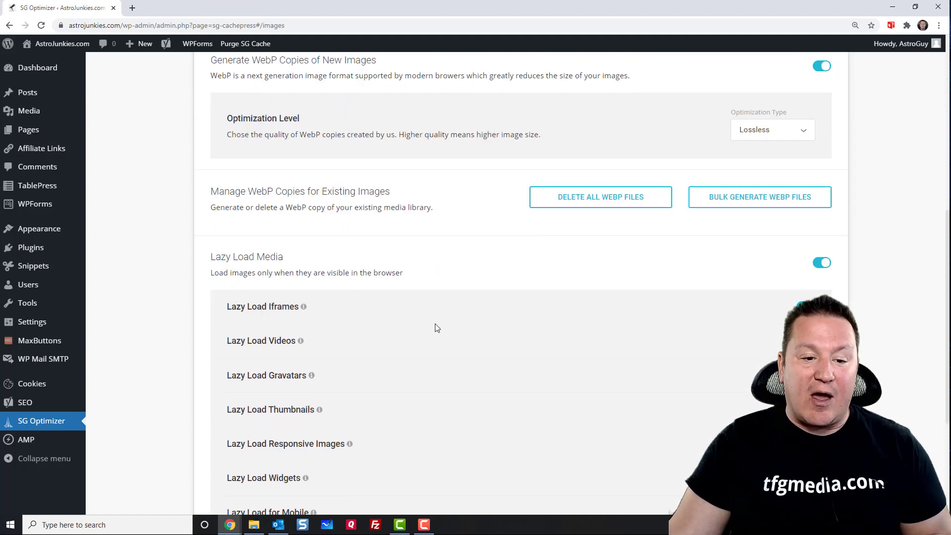
{"action": "scroll", "coordinate": [267, 195], "scroll_direction": "down", "scroll_amount": 2}
{"action": "scroll", "coordinate": [617, 364], "scroll_direction": "up", "scroll_amount": 1}
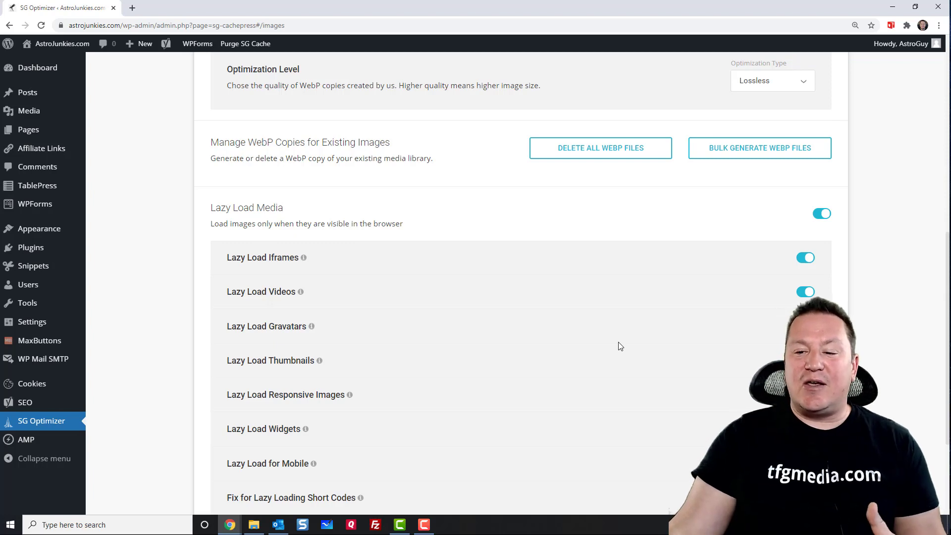
{"action": "scroll", "coordinate": [620, 345], "scroll_direction": "down", "scroll_amount": 1}
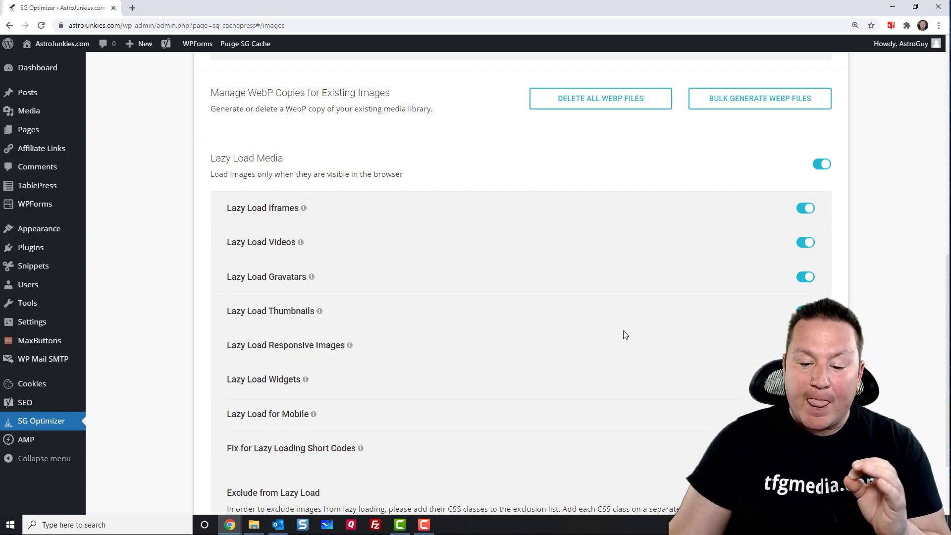
{"action": "scroll", "coordinate": [623, 334], "scroll_direction": "down", "scroll_amount": 2}
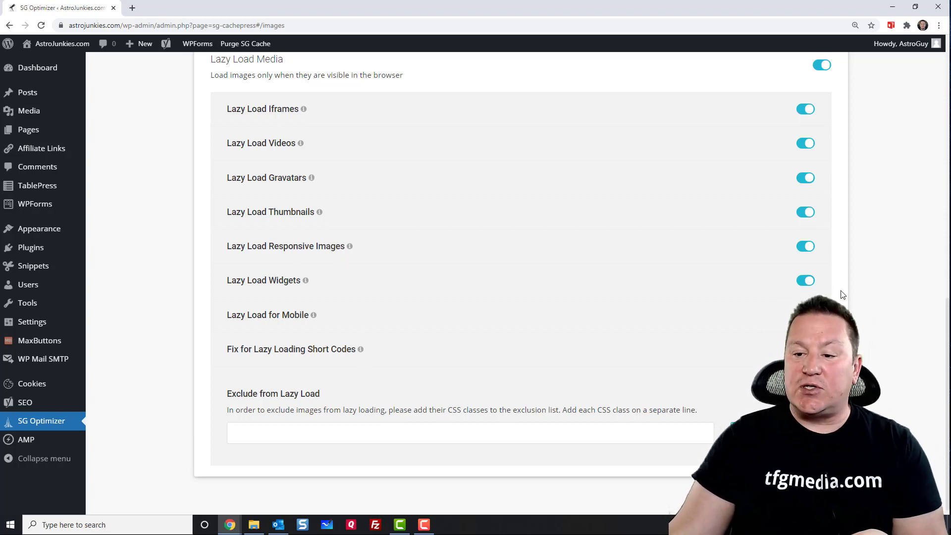
Turn off lazy loading for thumbnails, responsive images and widgets, and purge the SG cache
{"action": "left_click", "coordinate": [802, 247]}
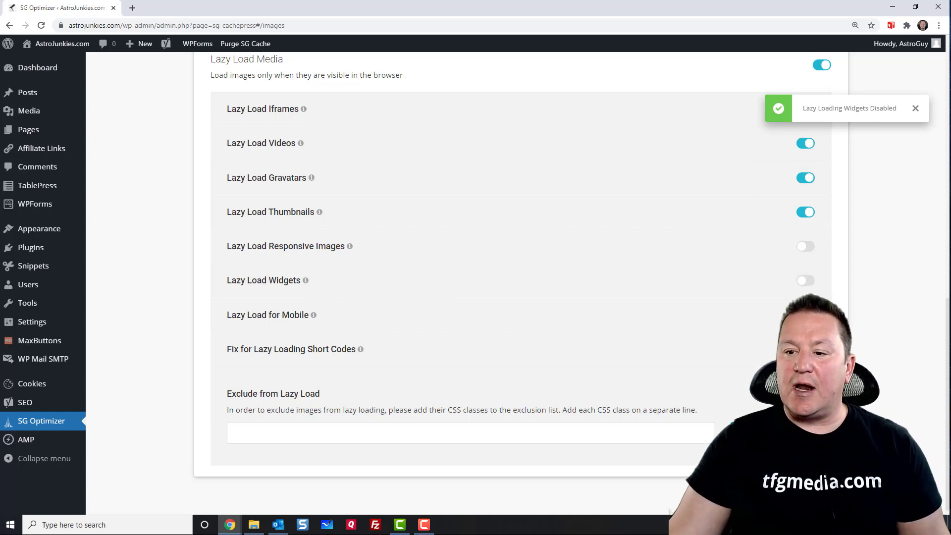
{"action": "left_click", "coordinate": [805, 349]}
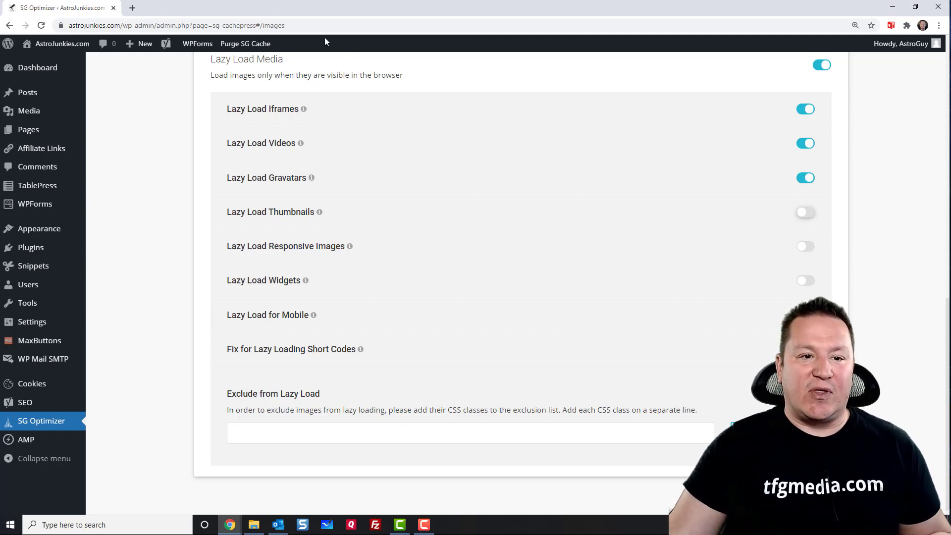
{"action": "left_click", "coordinate": [237, 47]}
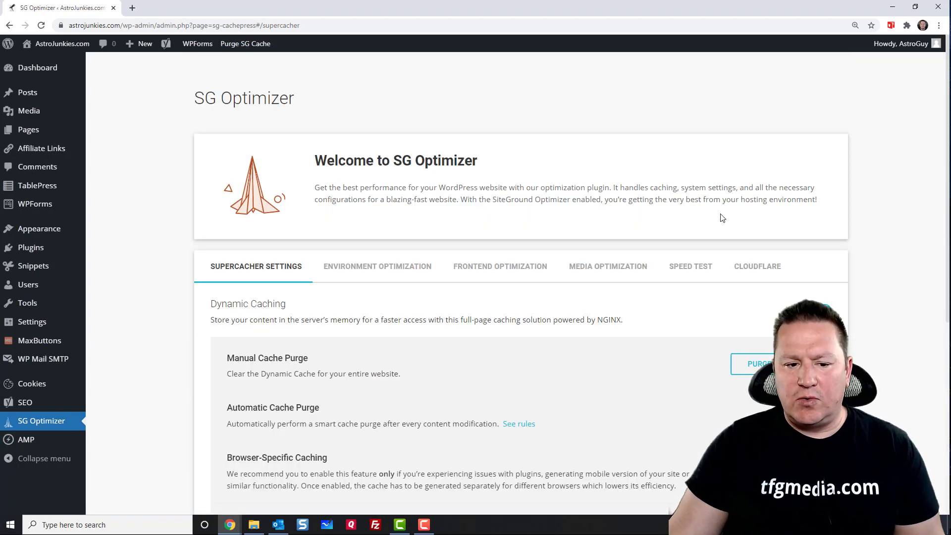
Visit the live AstroJunkies site and look through the article "10 Best Telescopes Under $200 [2021 Buying Guide]" to check how it loads
{"action": "left_click", "coordinate": [60, 43]}
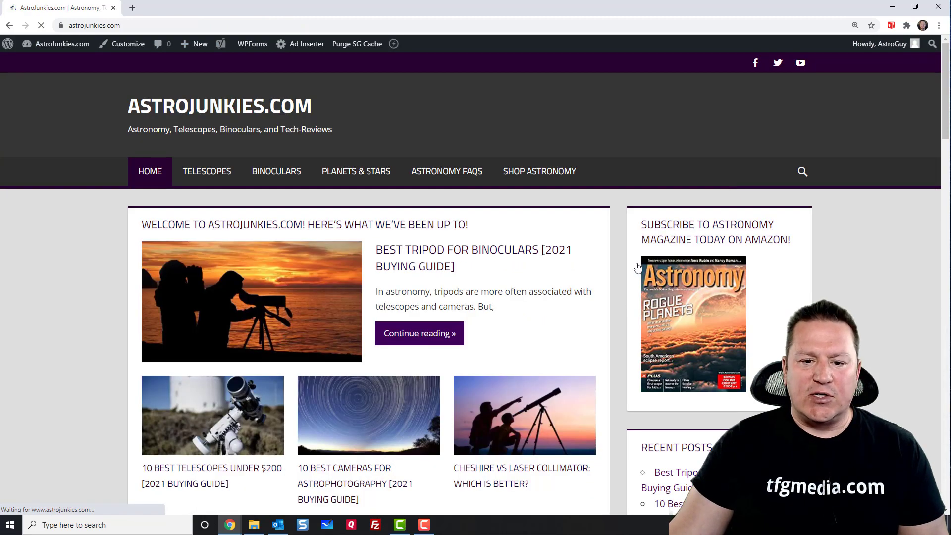
{"action": "scroll", "coordinate": [540, 305], "scroll_direction": "down", "scroll_amount": 1}
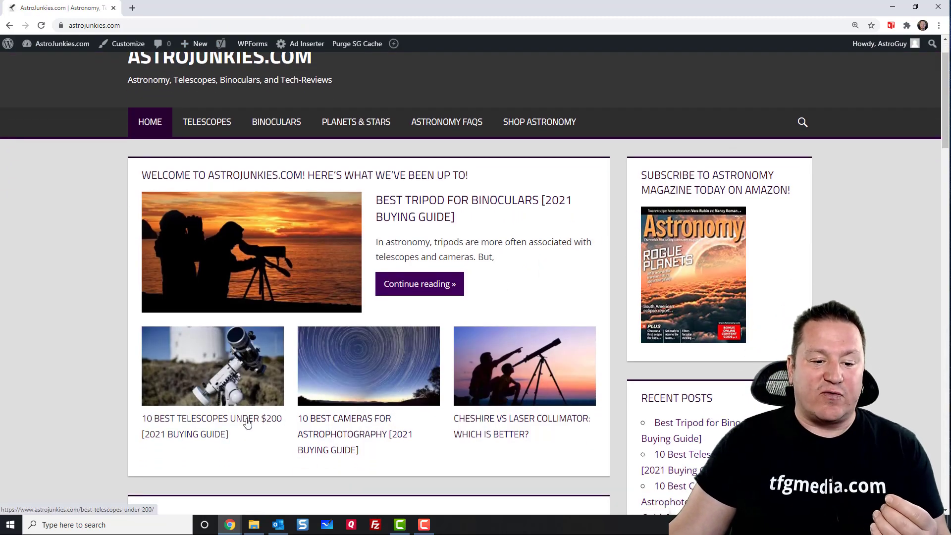
{"action": "left_click", "coordinate": [250, 423]}
{"action": "scroll", "coordinate": [290, 264], "scroll_direction": "down", "scroll_amount": 4}
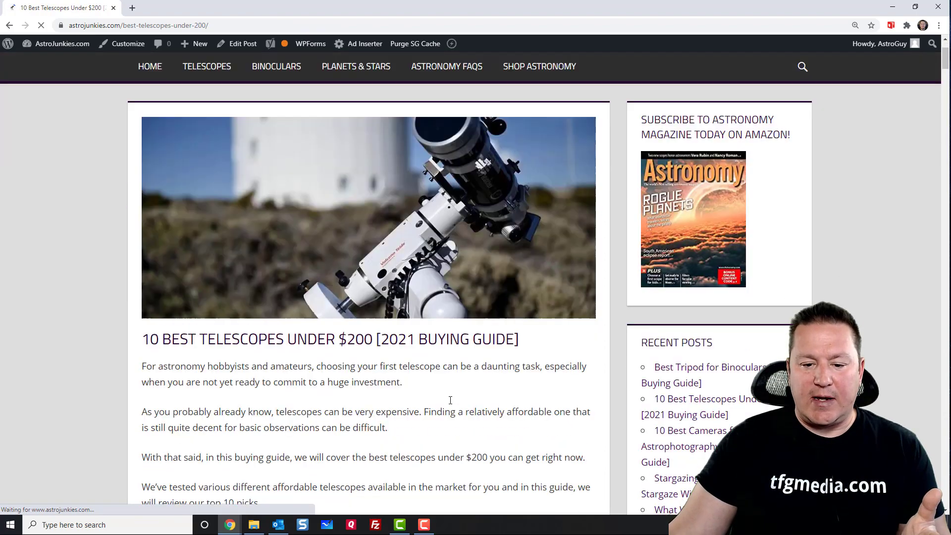
{"action": "scroll", "coordinate": [527, 297], "scroll_direction": "down", "scroll_amount": 6}
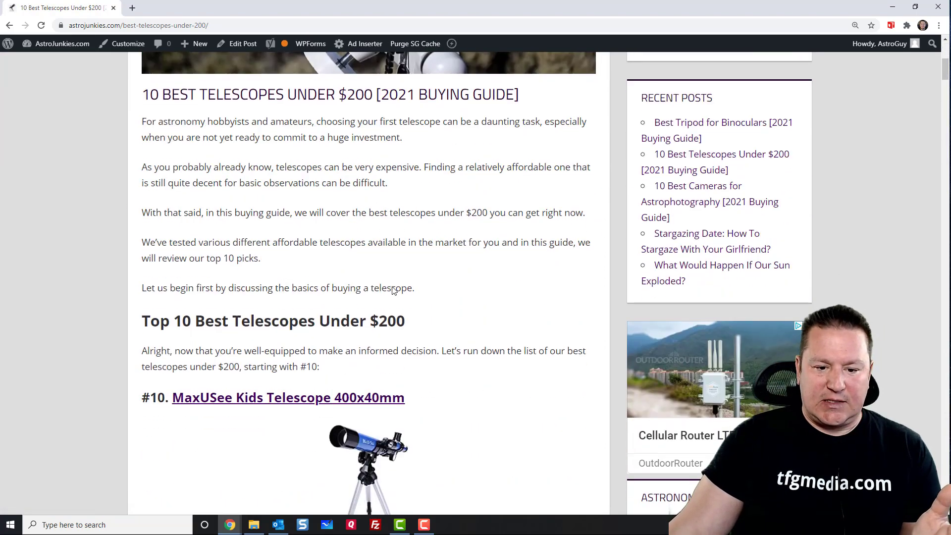
{"action": "scroll", "coordinate": [526, 297], "scroll_direction": "up", "scroll_amount": 5}
{"action": "scroll", "coordinate": [529, 297], "scroll_direction": "up", "scroll_amount": 3}
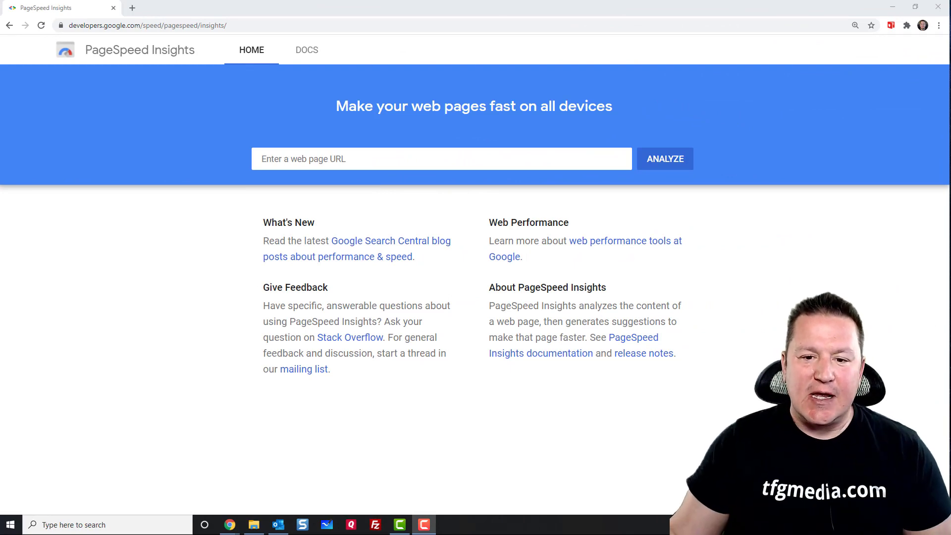
{"action": "left_click", "coordinate": [340, 158]}
{"action": "type", "text": "https://www.astrojunkies.com/best-telescopes-under-200/"}
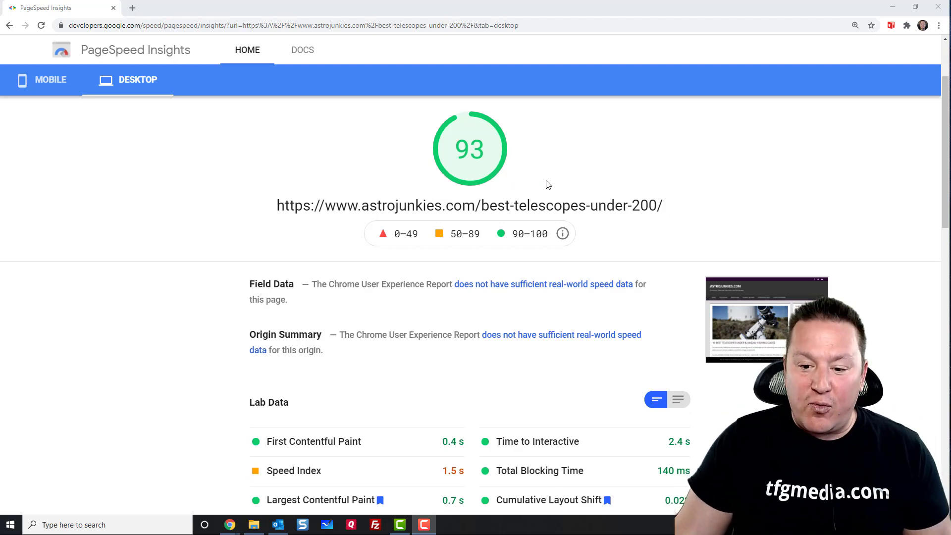
{"action": "scroll", "coordinate": [650, 313], "scroll_direction": "down", "scroll_amount": 1}
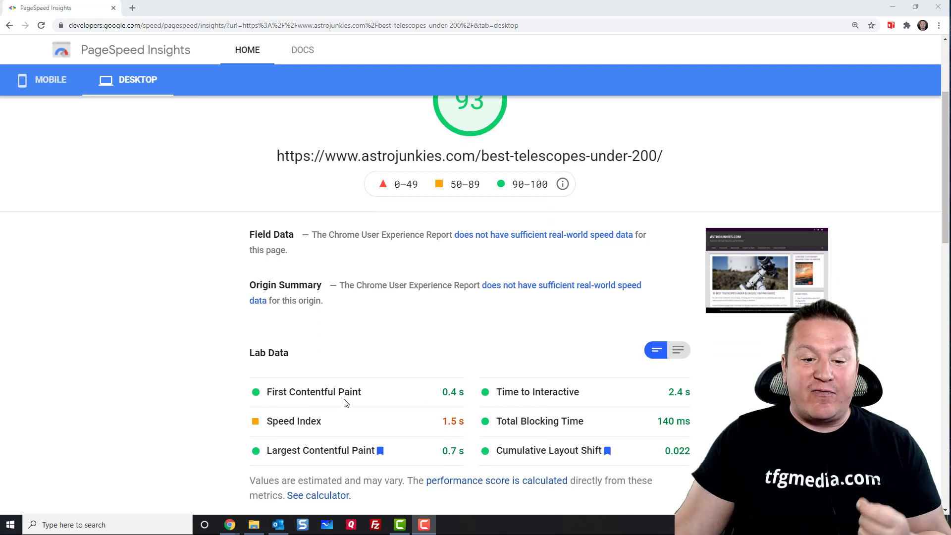